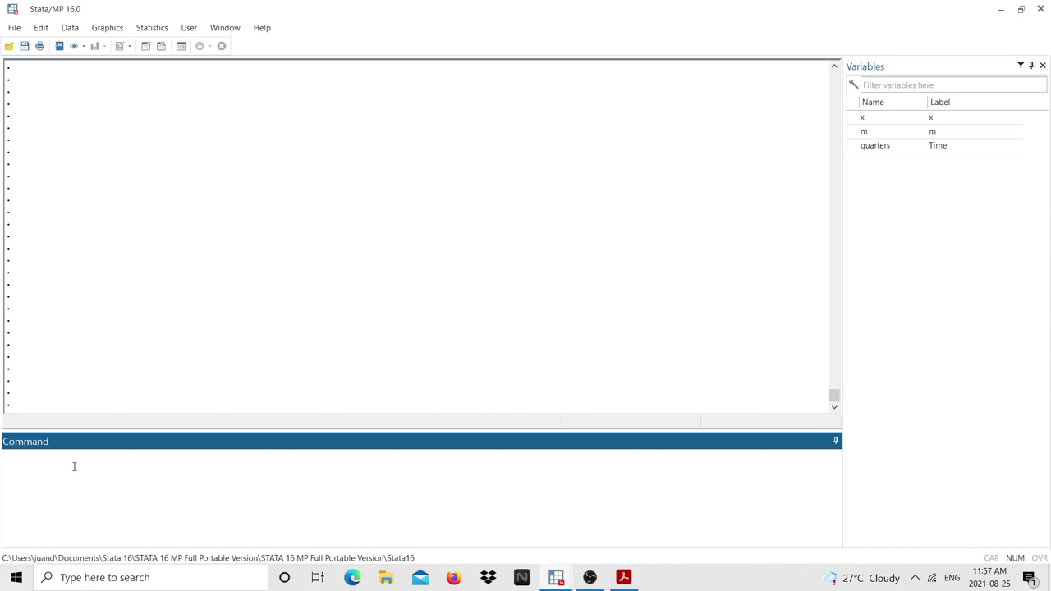
- Plot the x and m series together as a time-series line graph
type("tsline x m")
key("Return")
- Generate the logarithms of x and m as new variables lx and lm
type("gen lx=log(x)")
key("Return")
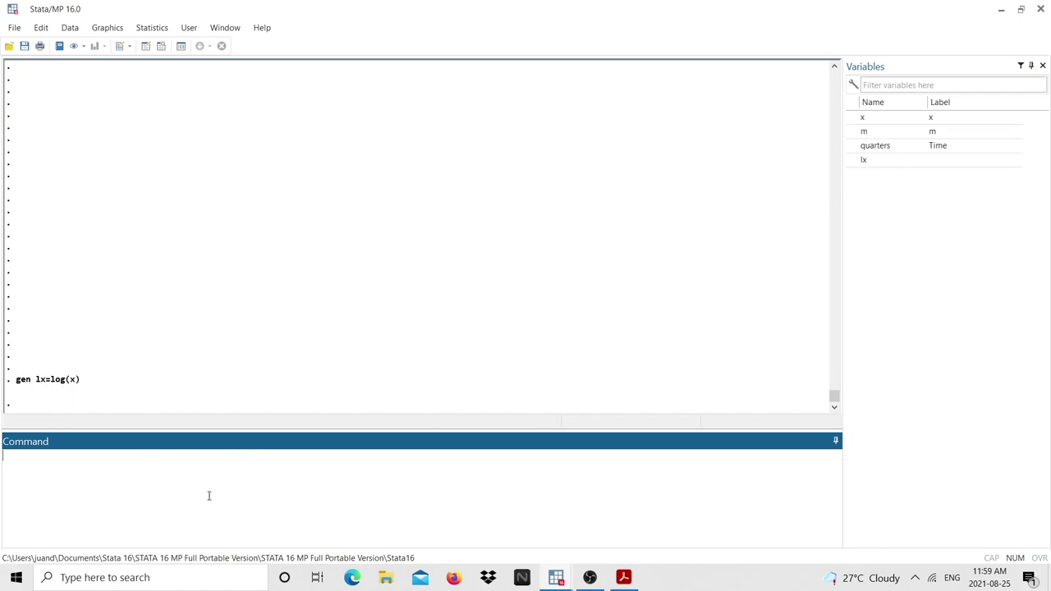
type("gen lm=log(m)")
key("Return")
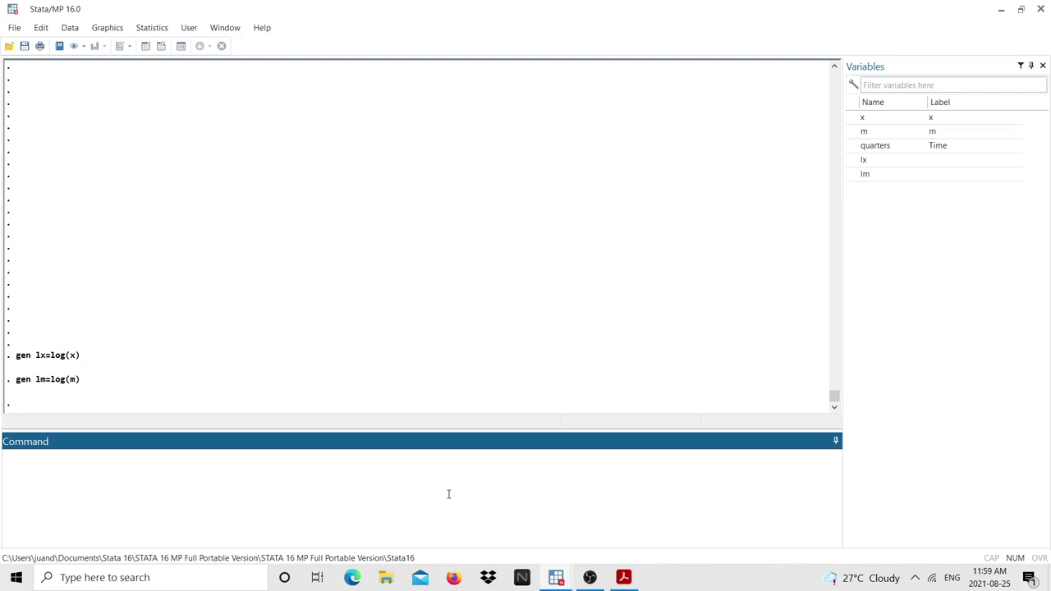
- Run Dickey-Fuller unit root tests on lx and lm in levels
type("dfuller")
type("lx")
key("Return")
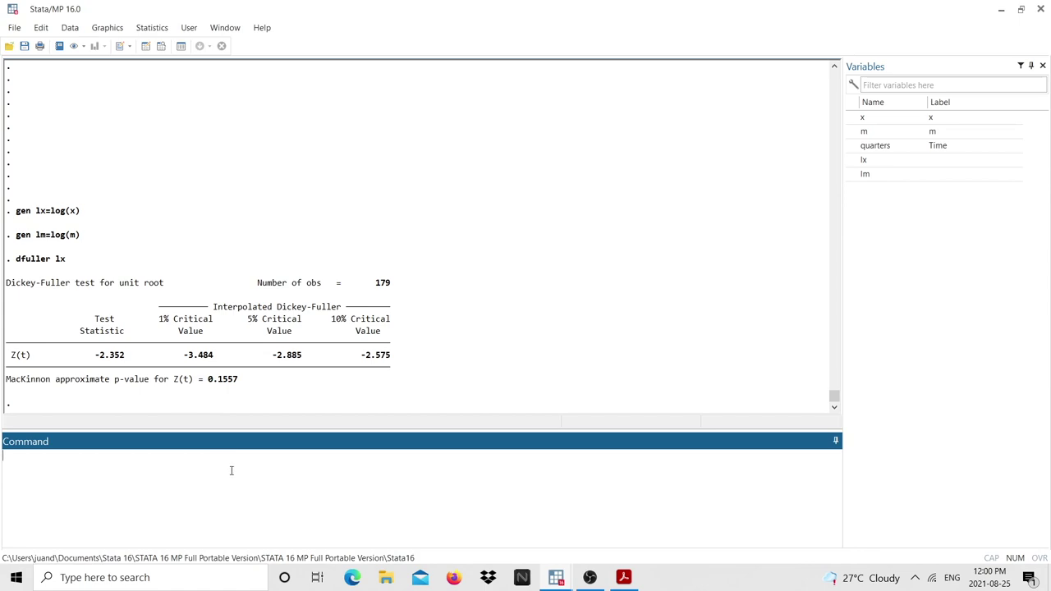
type("dfuller lm")
key("Return")
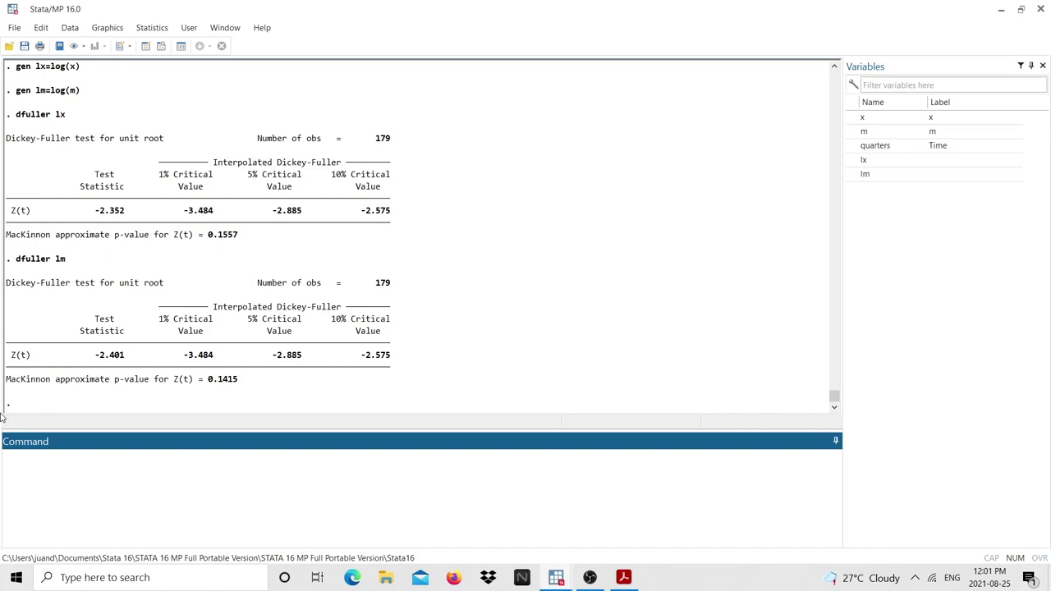
- Run Dickey-Fuller unit root tests on the first differences d.lx and d.lm
type("fuller d.lx")
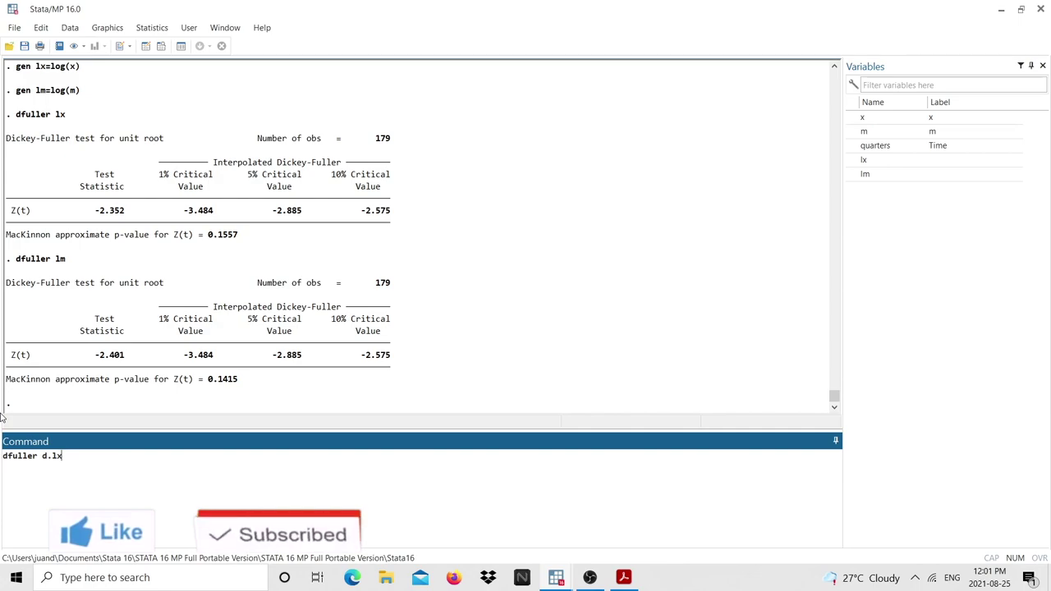
key("Return")
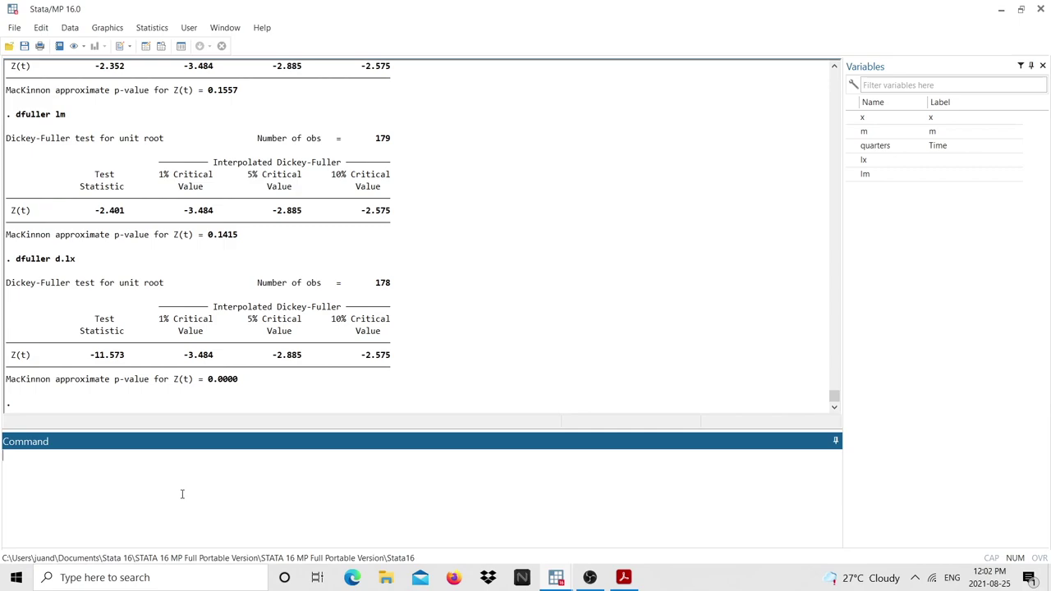
type("uller d.lm")
key("Return")
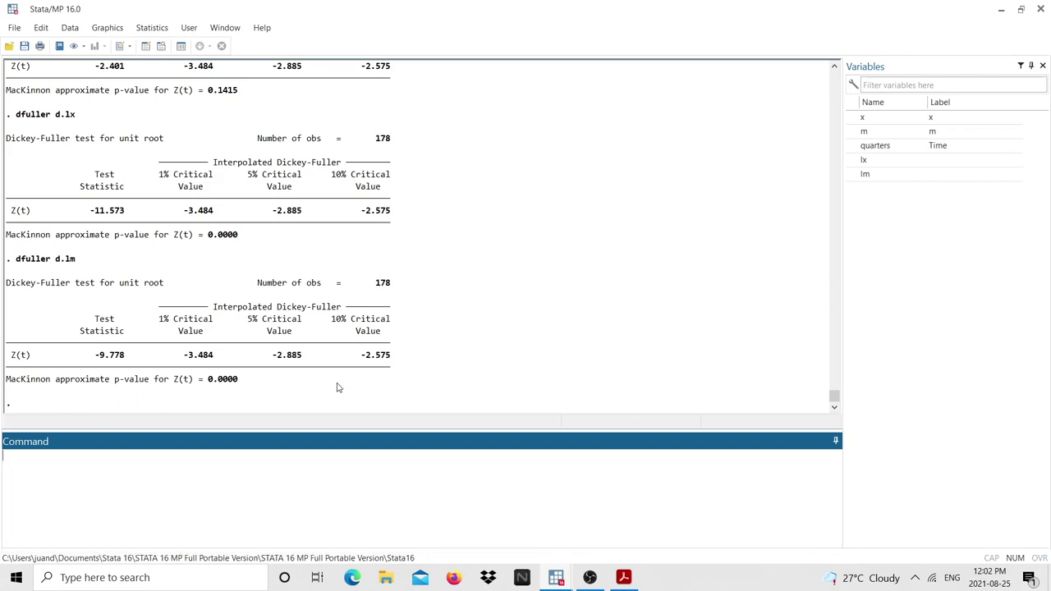
- Regress lx on lm
left_click(292, 483)
type("regres")
type("s lx lm")
key("Return")
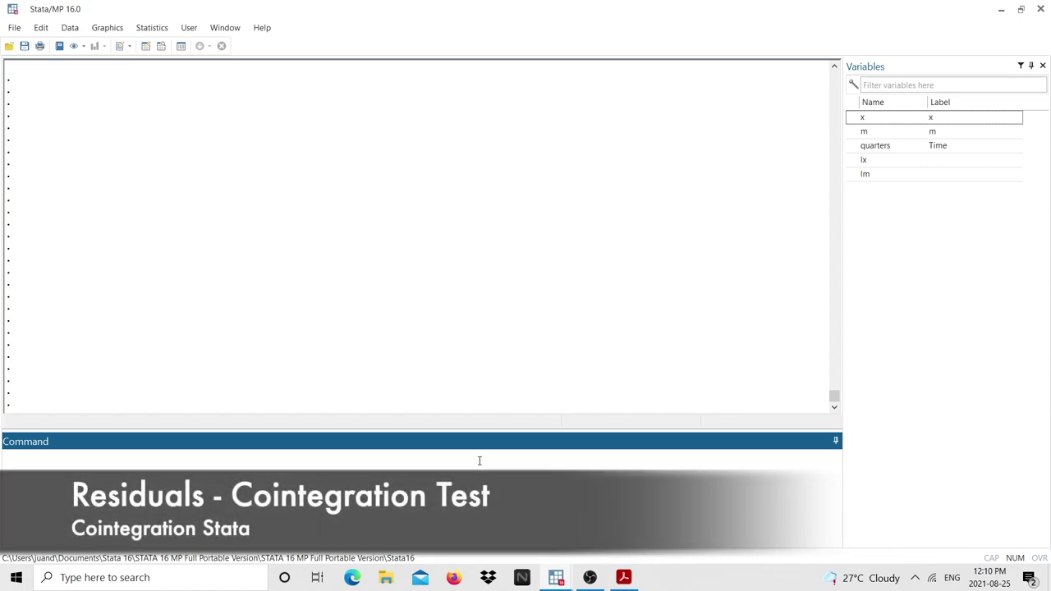
- Predict the regression residuals into a variable named error and summarize that variable
type("predict")
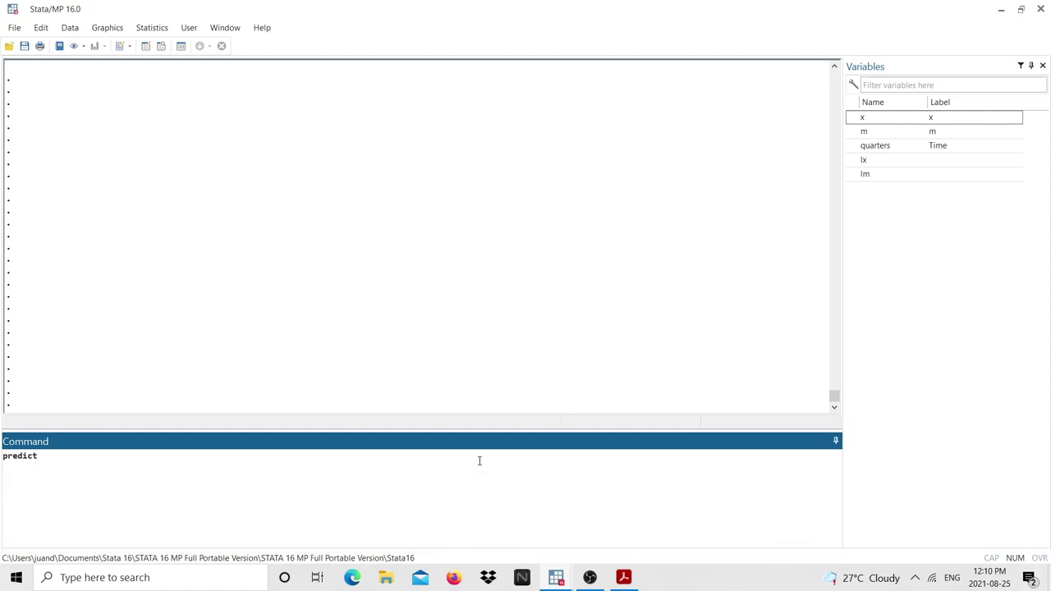
type(" error, residuals")
key("Return")
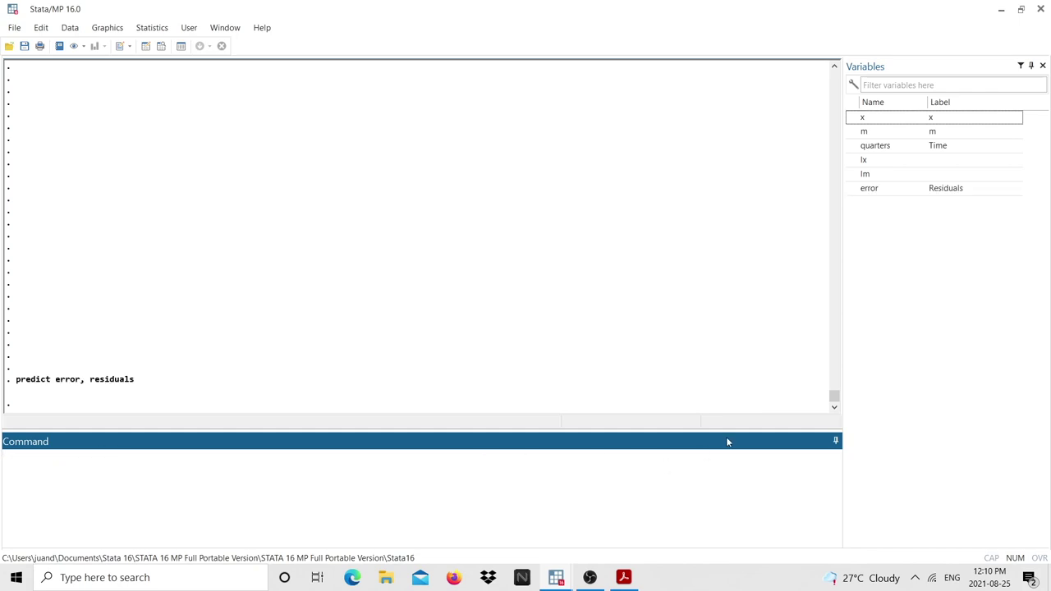
mouse_move(870, 193)
type("rror")
key("Return")
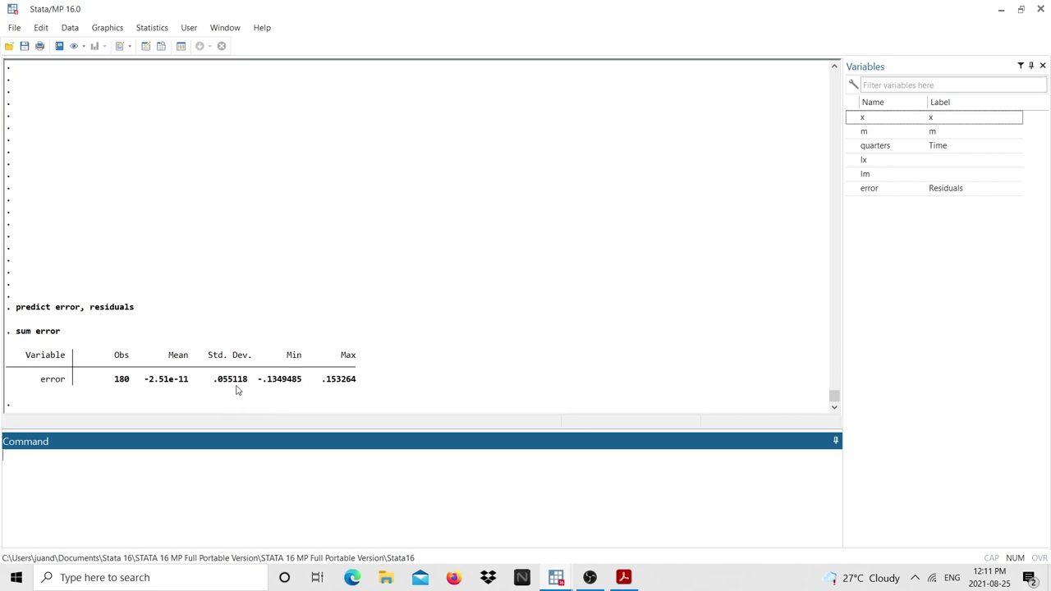
- Copy the mean of error, plot error over time with a horizontal line at -2.51e-11, and close the graph
left_click_drag(189, 380, 145, 380)
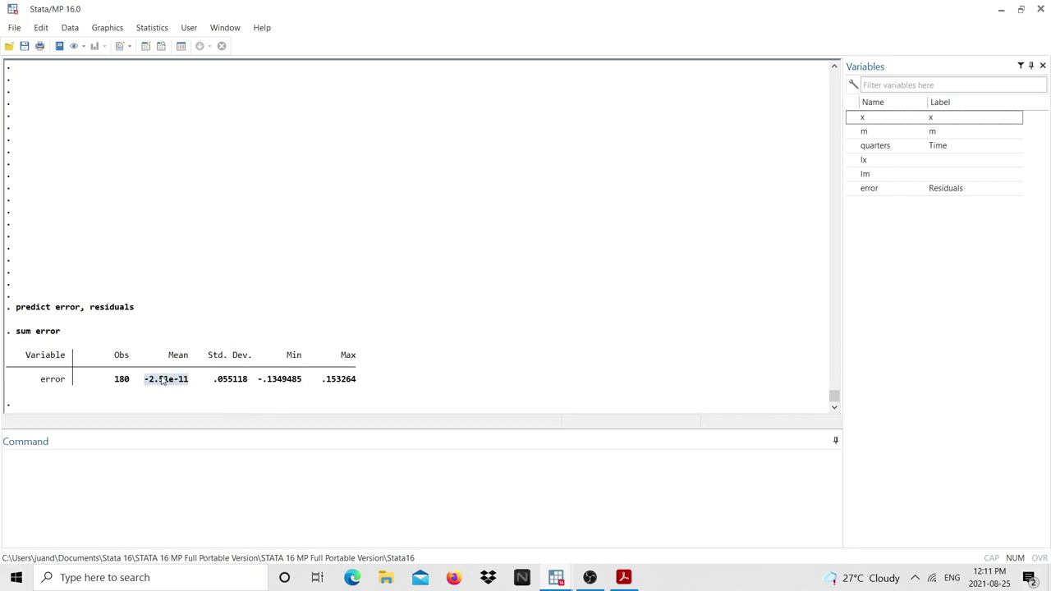
right_click(162, 381)
left_click(191, 383)
right_click(174, 383)
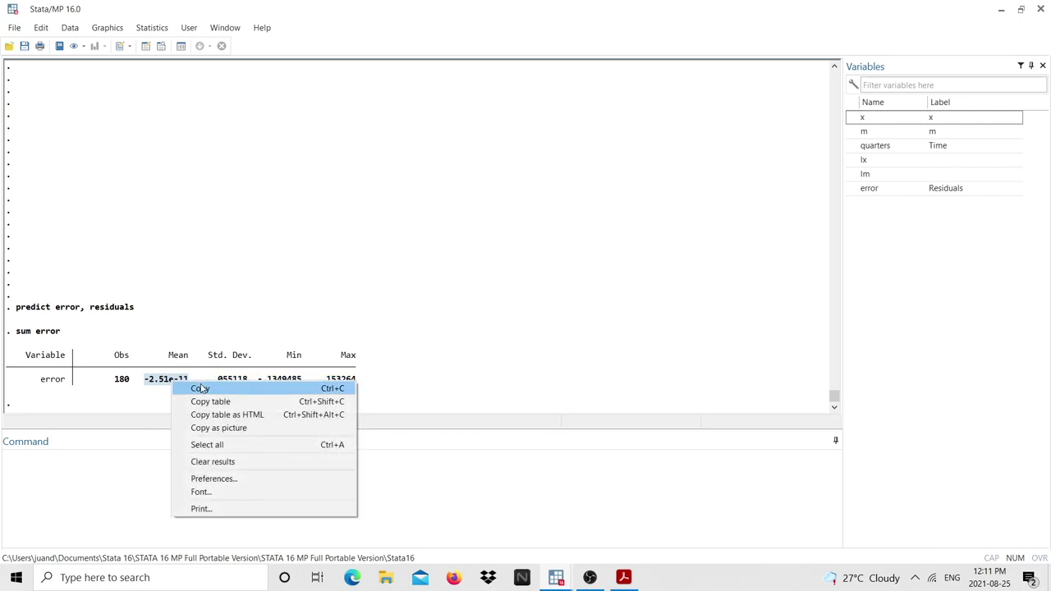
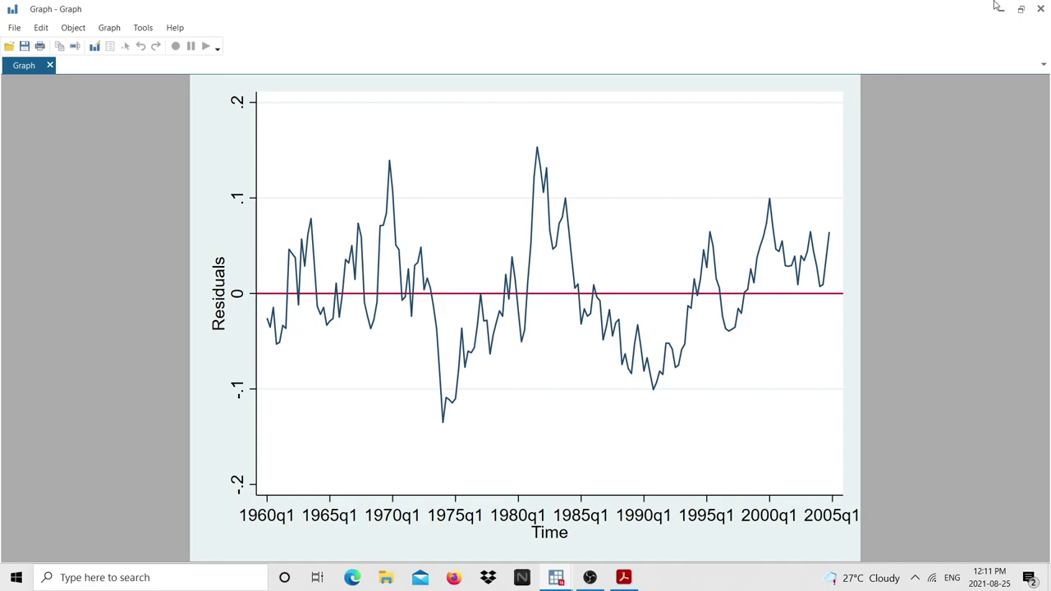
left_click(1041, 9)
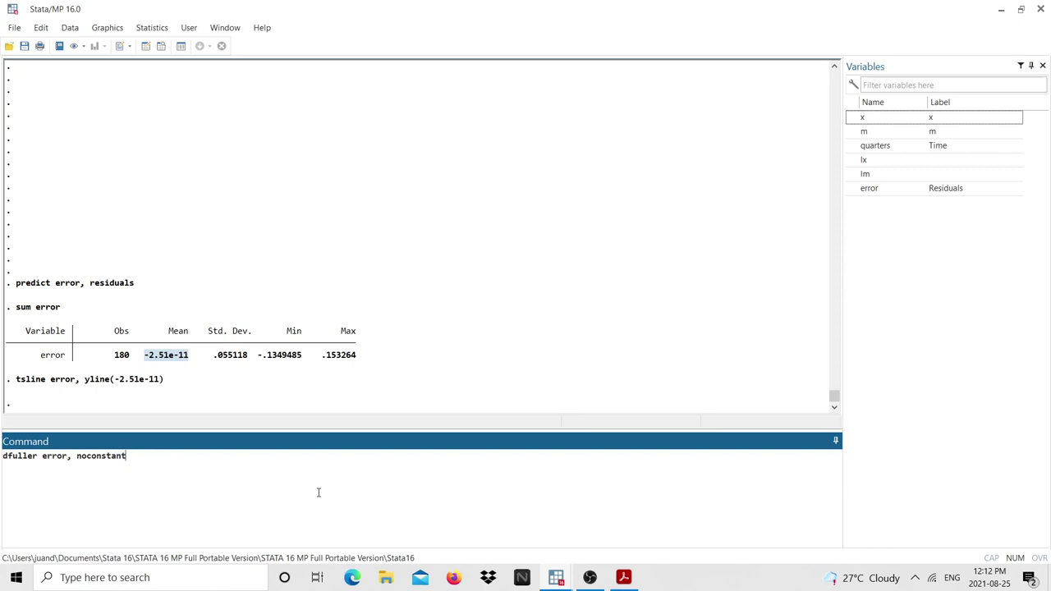
- Run a Dickey-Fuller test on error with the noconstant option
key("Return")
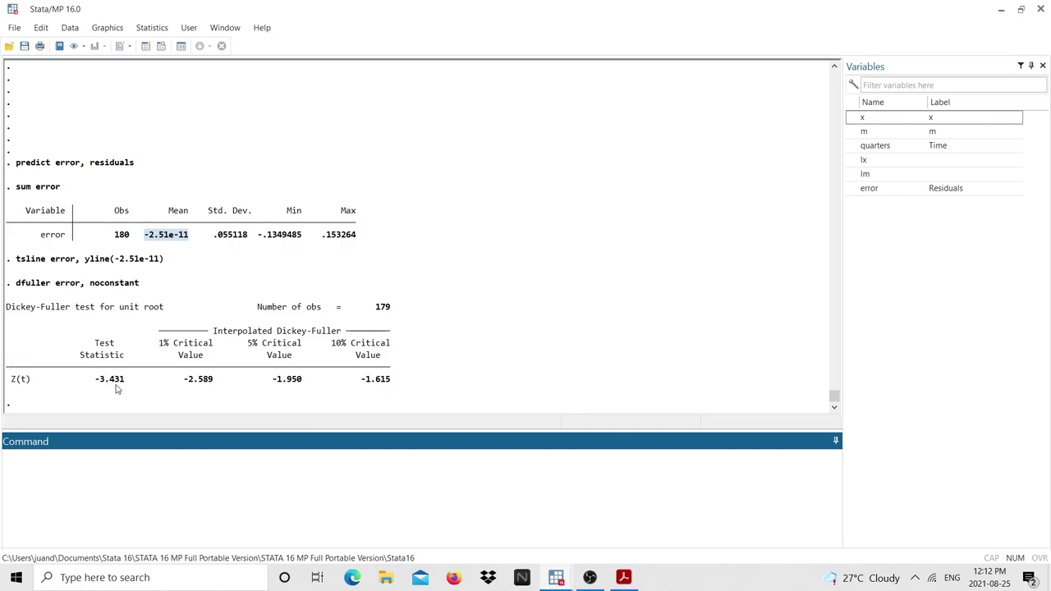
- Compare the residual test's Z(t) statistic with the 1%, 5% and 10% critical values
left_click_drag(125, 384, 99, 386)
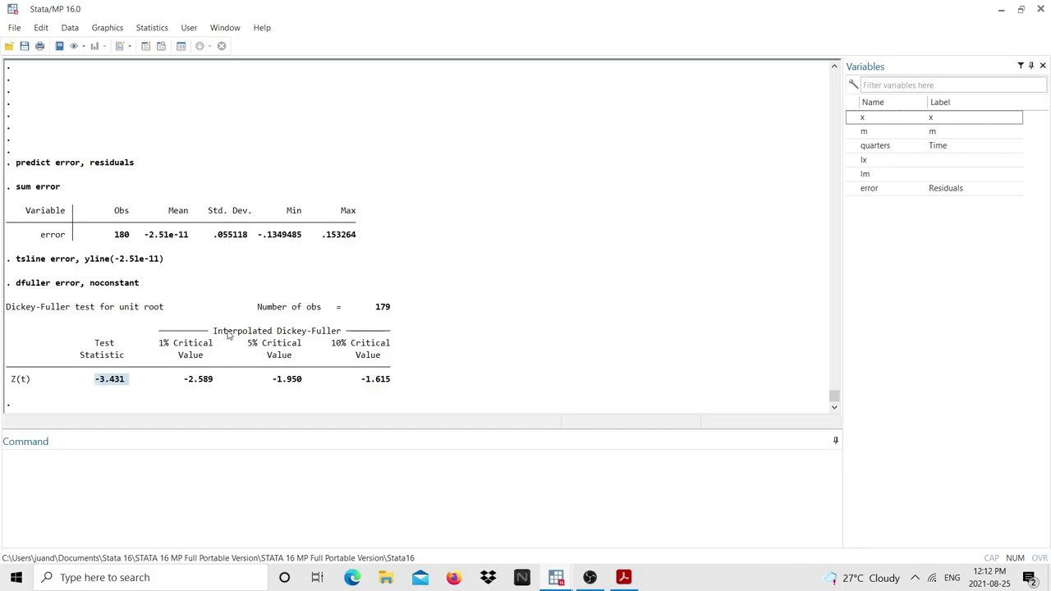
left_click(215, 383)
left_click_drag(186, 386, 393, 393)
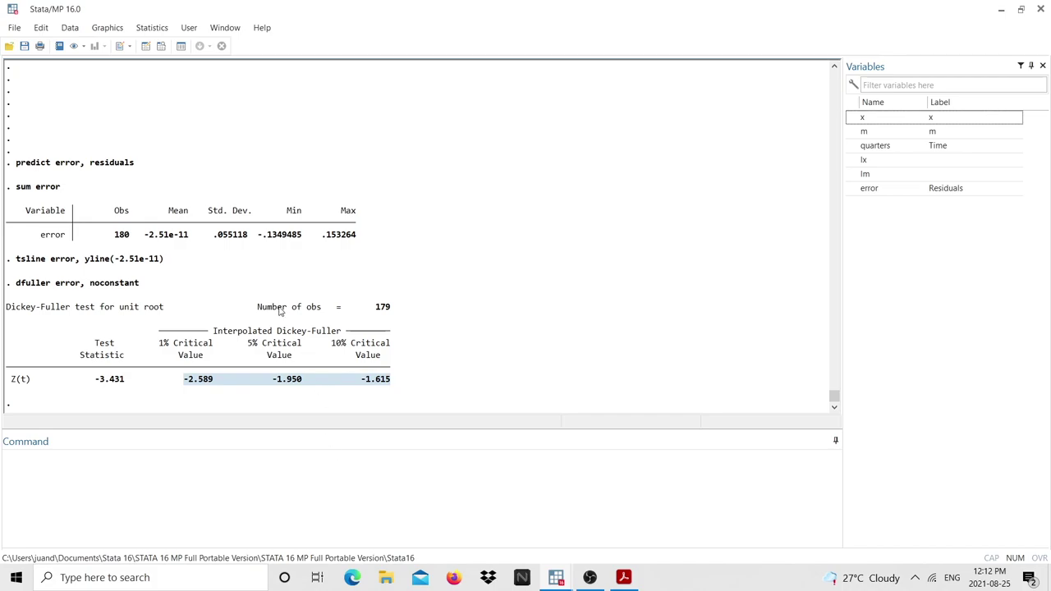
left_click(202, 359)
mouse_move(182, 336)
left_mouse_down()
mouse_move(251, 369)
mouse_move(397, 392)
mouse_move(293, 377)
mouse_move(179, 337)
left_mouse_up()
left_click(395, 392)
left_click(179, 337)
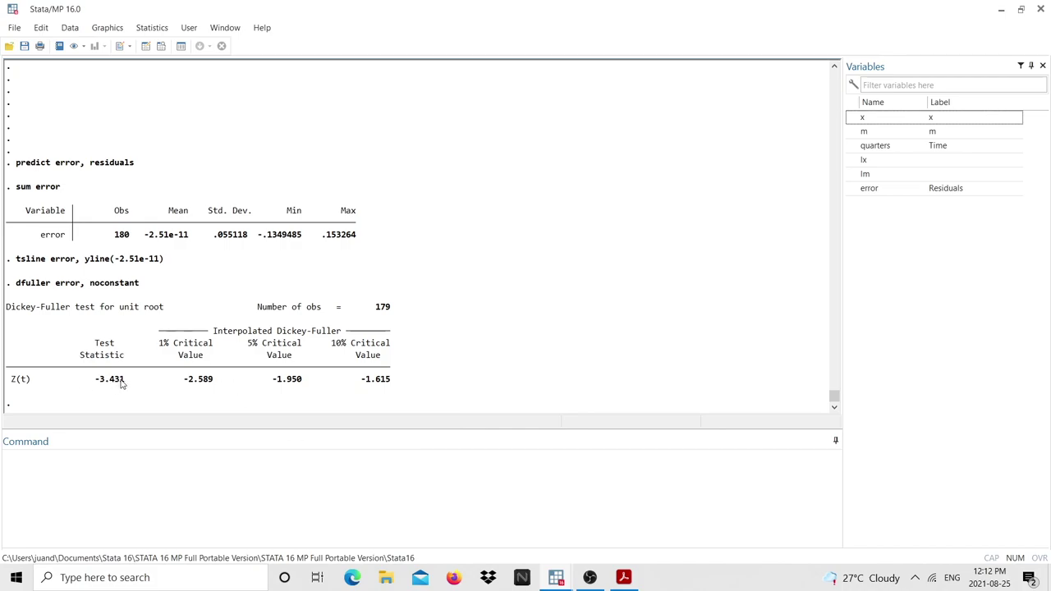
left_click_drag(124, 382, 94, 380)
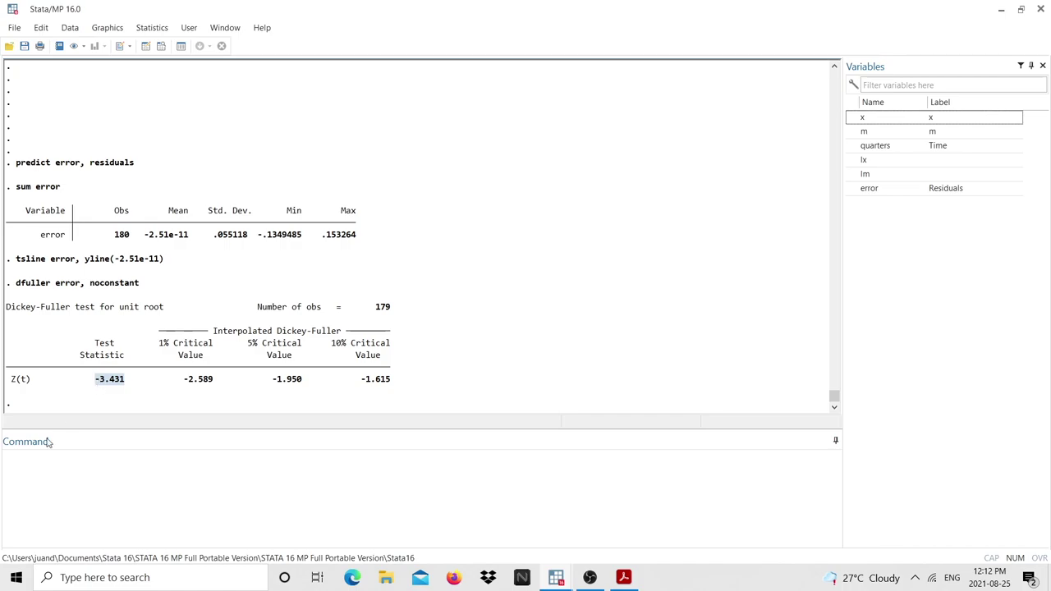